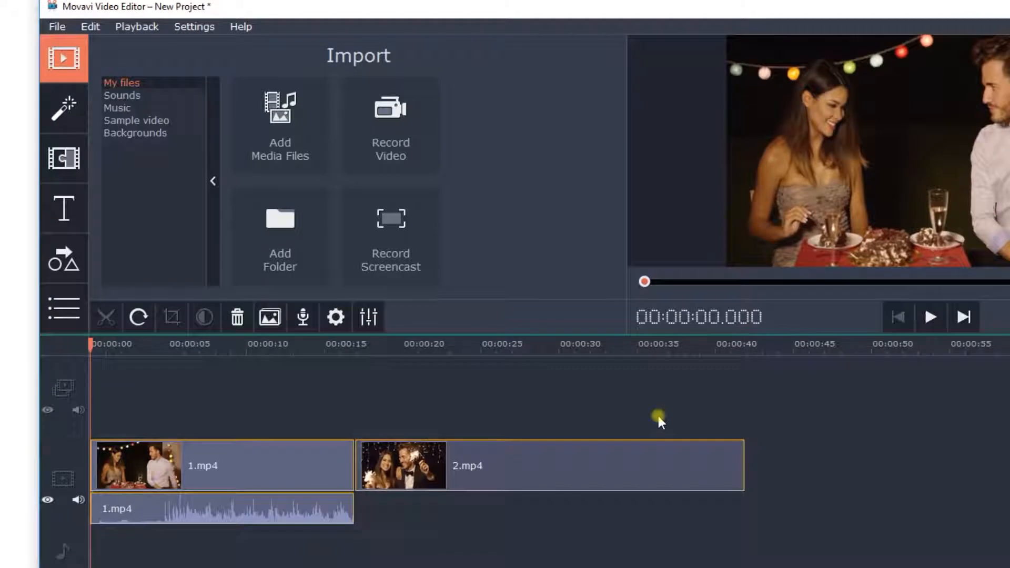
# Step: Browse the built-in music collection and preview the Epic Action Movie track, pausing it after listening
pyautogui.click(137, 105)
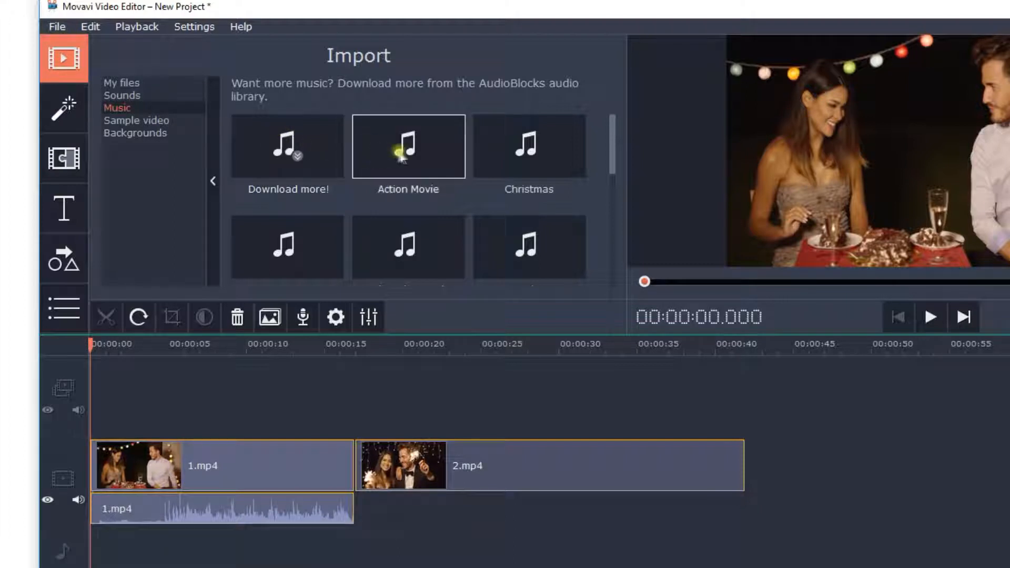
pyautogui.scroll(-2, 449, 150)
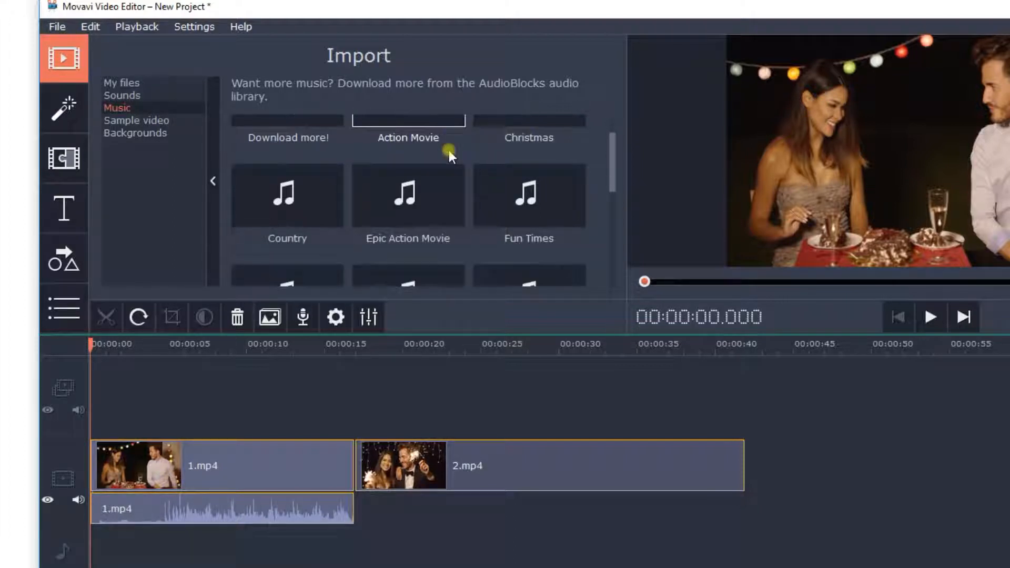
pyautogui.scroll(-4, 450, 150)
pyautogui.scroll(-6, 449, 150)
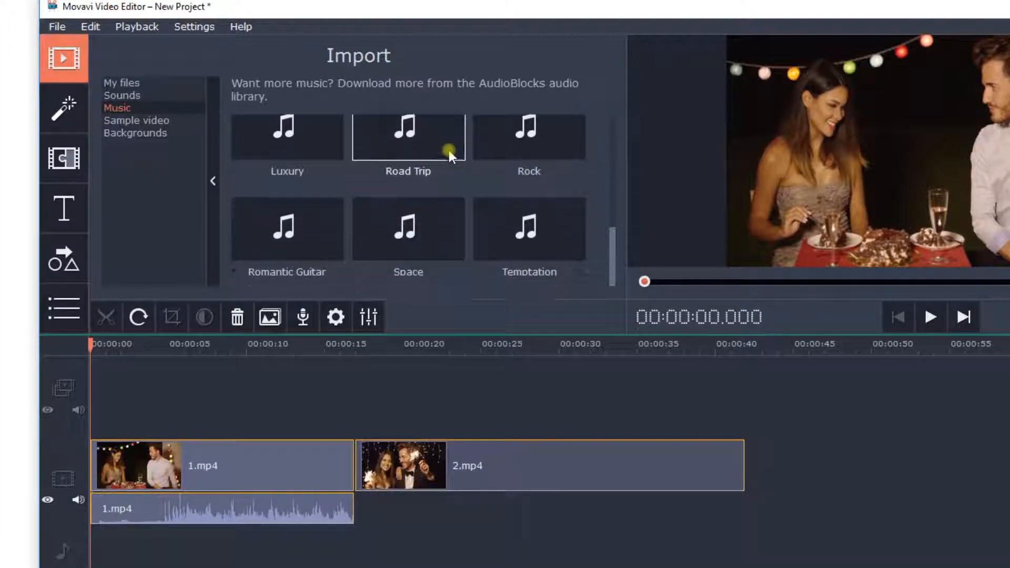
pyautogui.scroll(9, 449, 150)
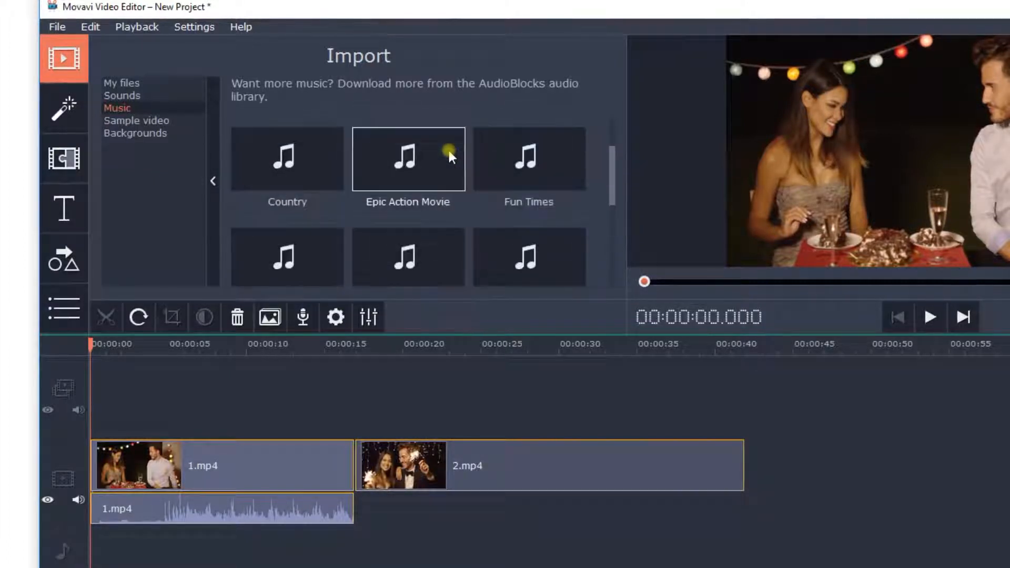
pyautogui.click(449, 150)
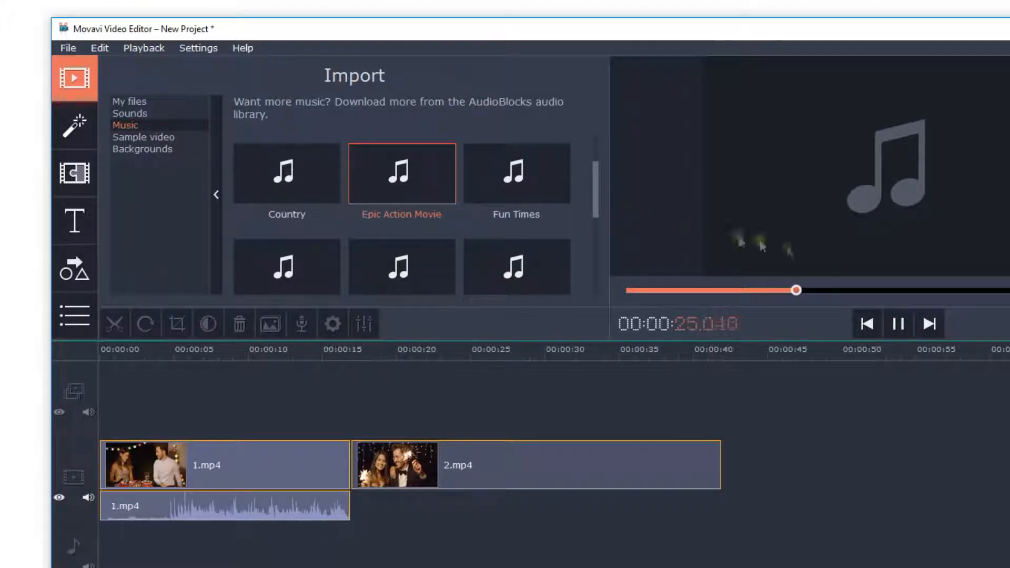
pyautogui.click(893, 328)
# Step: Preview the Romantic Guitar track and the Luxury track from the music collection, pausing each after listening
pyautogui.moveTo(597, 210); pyautogui.dragTo(609, 287)
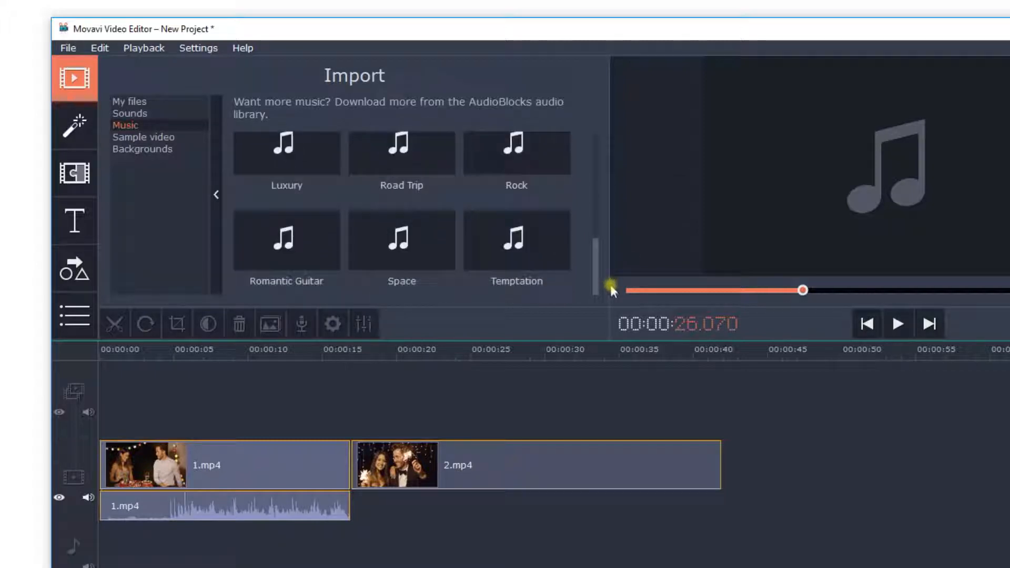
pyautogui.click(275, 261)
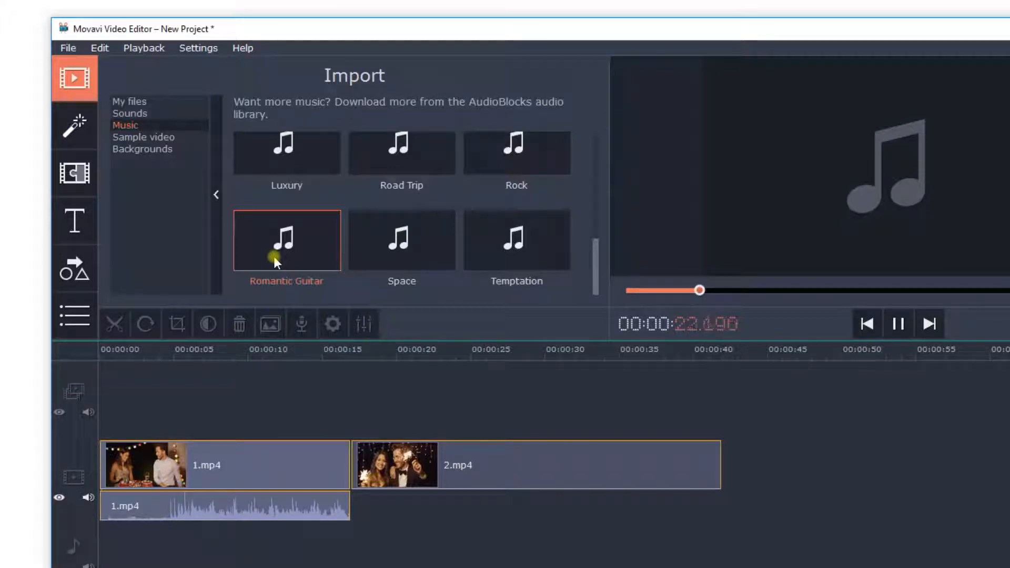
pyautogui.click(898, 324)
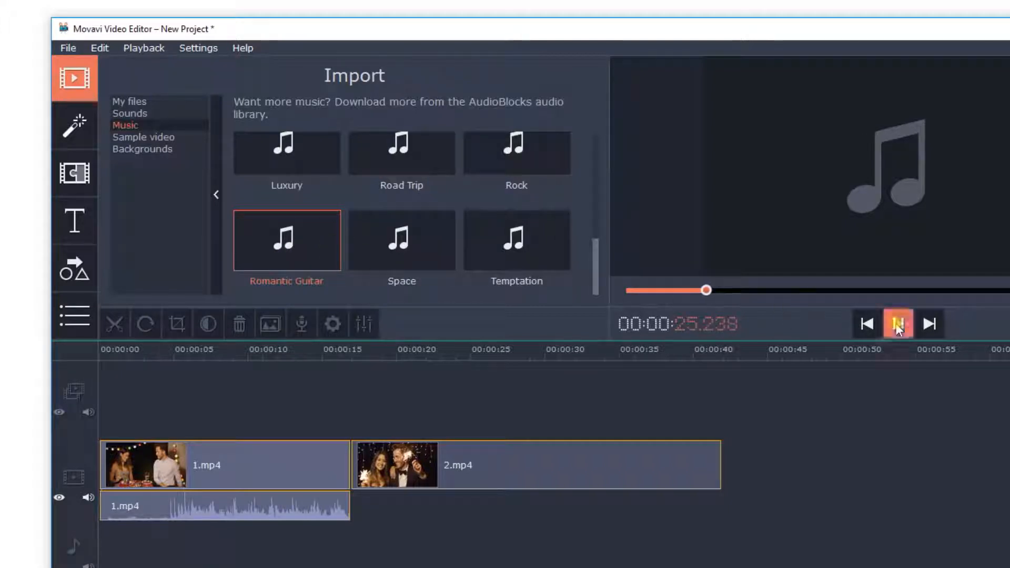
pyautogui.scroll(1, 316, 194)
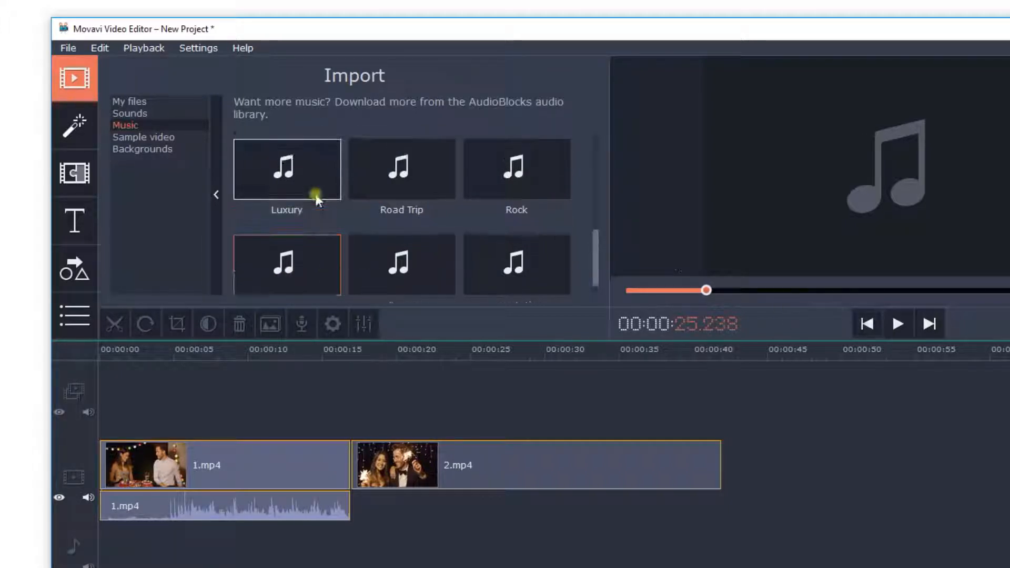
pyautogui.click(289, 173)
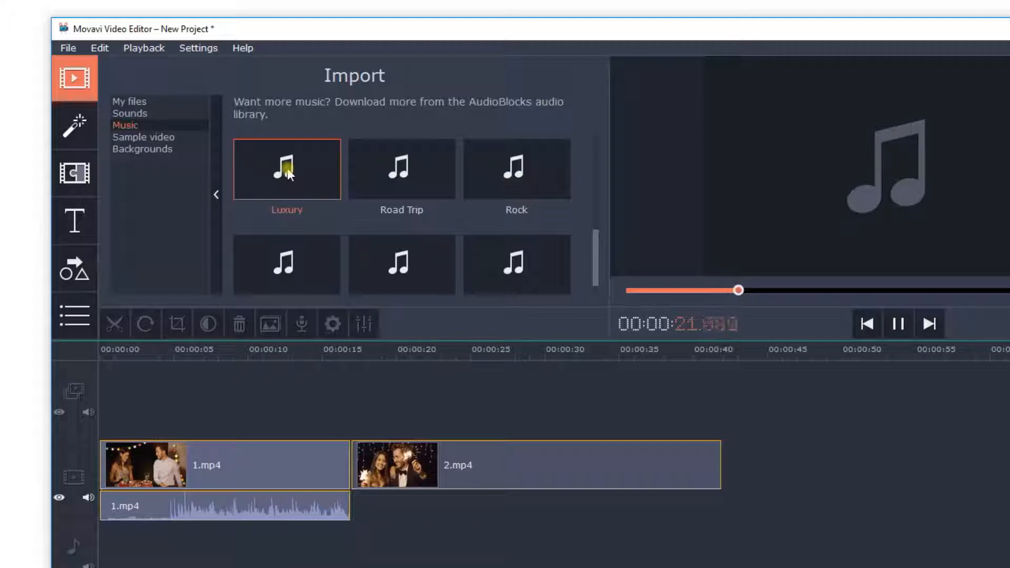
pyautogui.click(898, 324)
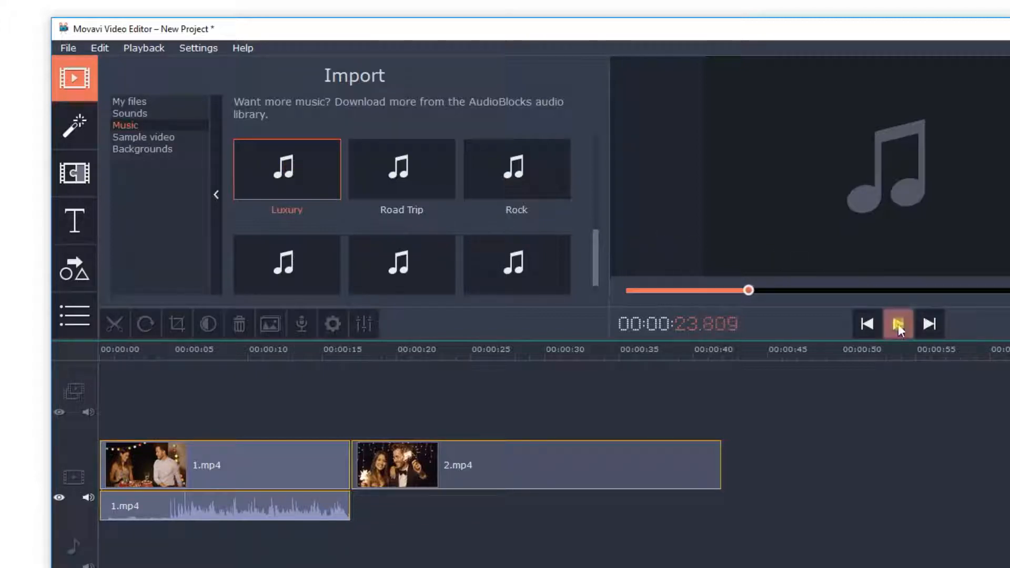
# Step: Add the Romantic Guitar track to the audio track at the very start of the timeline
pyautogui.scroll(-1, 368, 216)
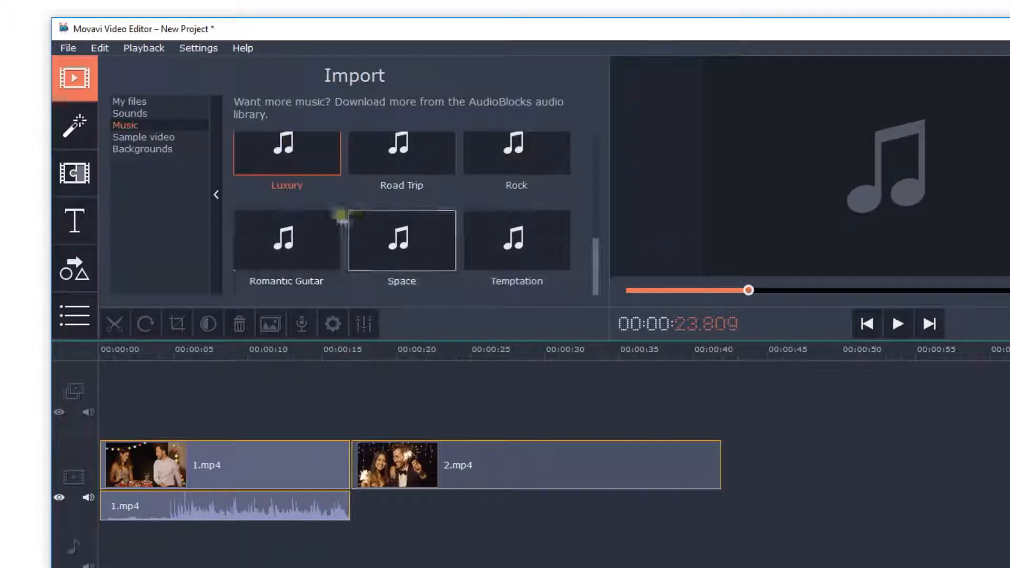
pyautogui.moveTo(291, 226); pyautogui.dragTo(96, 531)
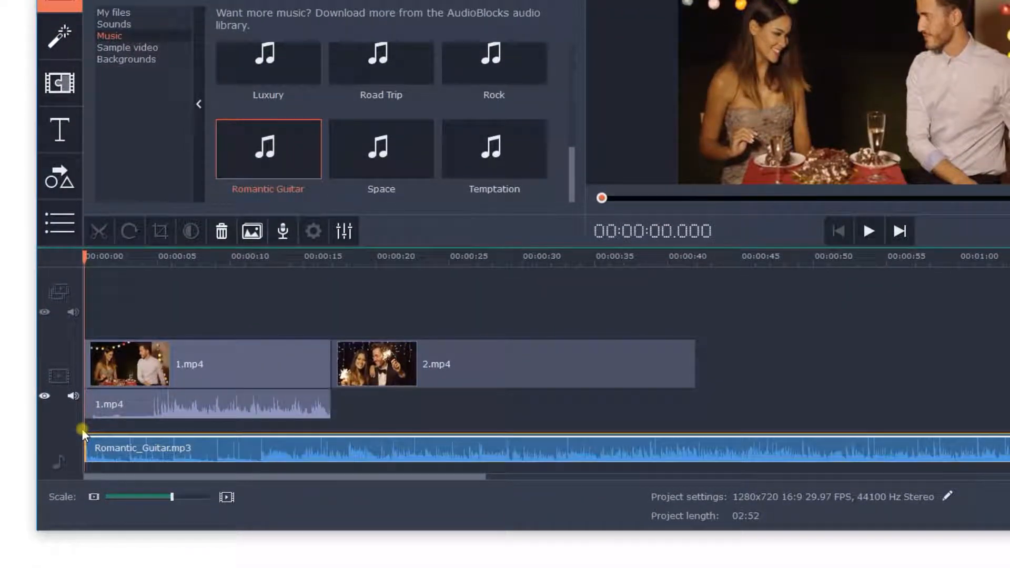
# Step: Open the web page for downloading more music from AudioBlocks and look through it
pyautogui.moveTo(574, 195); pyautogui.dragTo(575, 56)
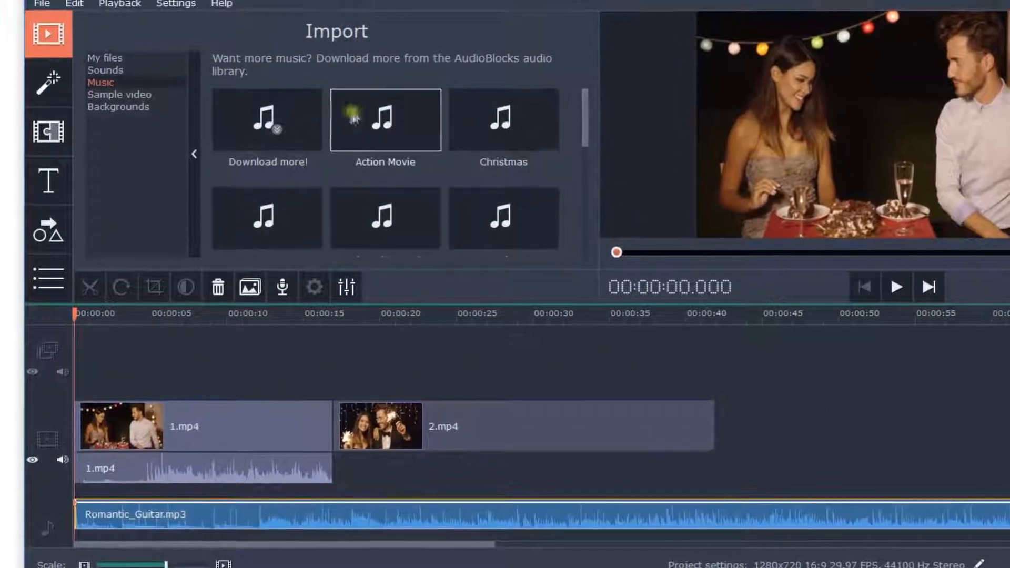
pyautogui.click(270, 125)
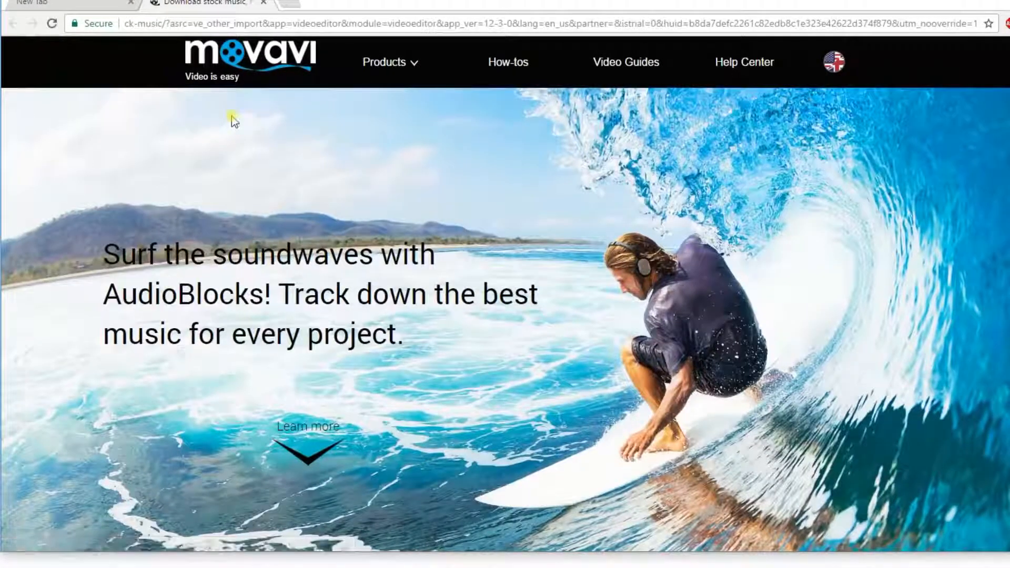
pyautogui.scroll(-10, 231, 116)
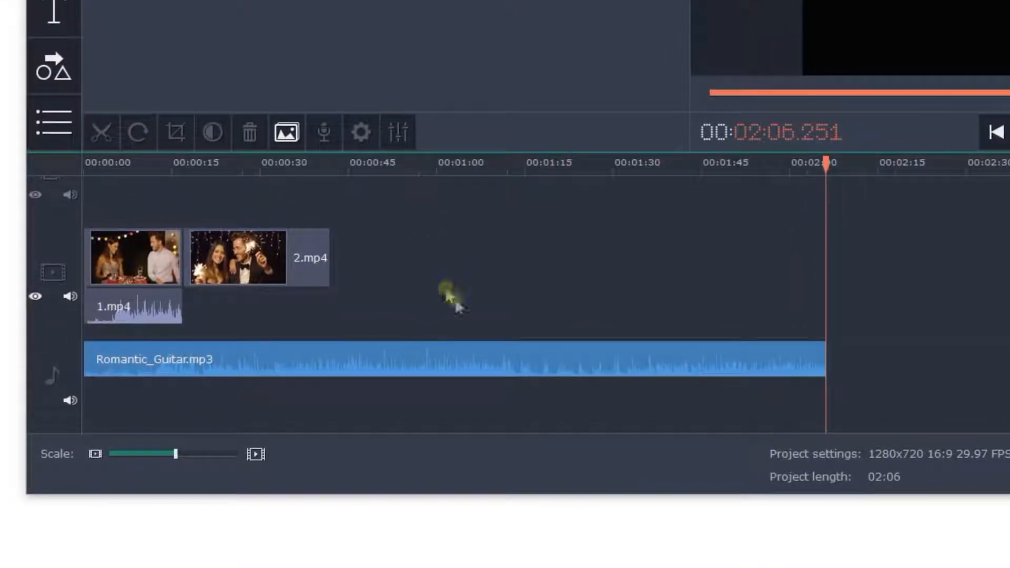
# Step: Trim the end of the Romantic_Guitar.mp3 clip so that it finishes together with the 2.mp4 video clip
pyautogui.click(489, 361)
pyautogui.moveTo(831, 355); pyautogui.dragTo(338, 348)
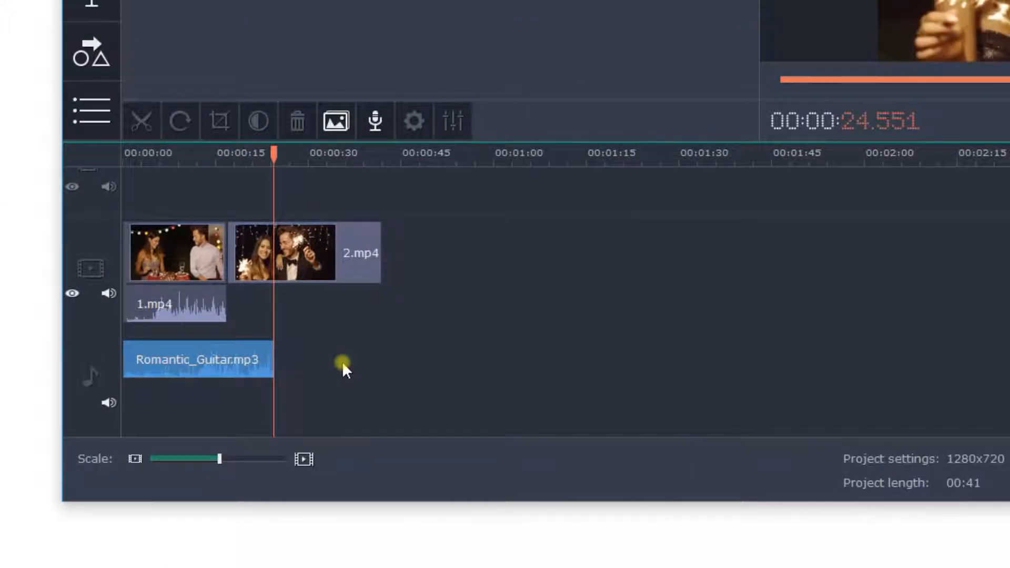
# Step: Paste a copy of the short Romantic_Guitar.mp3 clip directly after it and trim the copy to the end of 2.mp4
pyautogui.rightClick(247, 360)
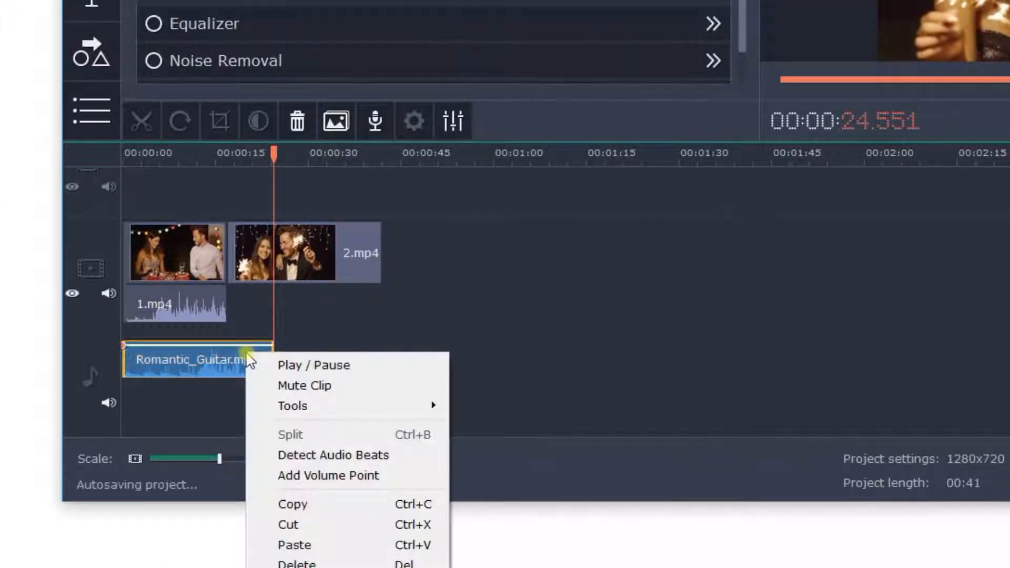
pyautogui.click(330, 506)
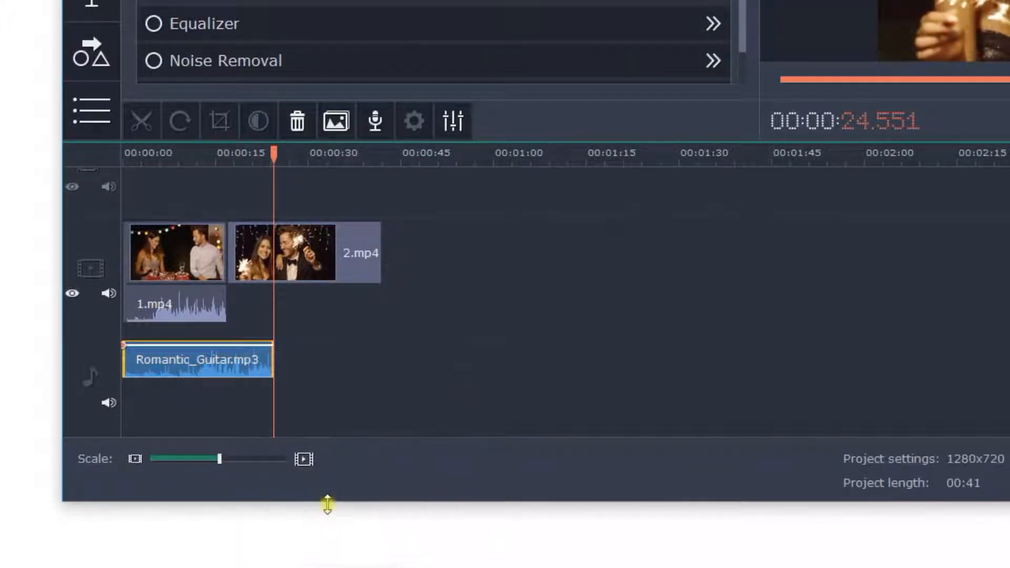
pyautogui.rightClick(317, 342)
pyautogui.click(375, 404)
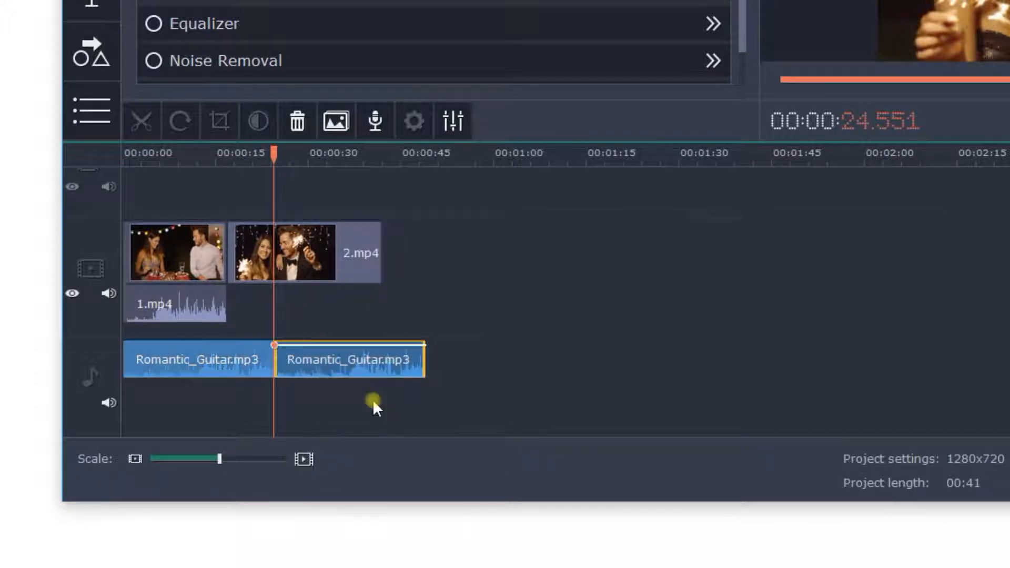
pyautogui.moveTo(424, 360); pyautogui.dragTo(392, 359)
pyautogui.click(440, 363)
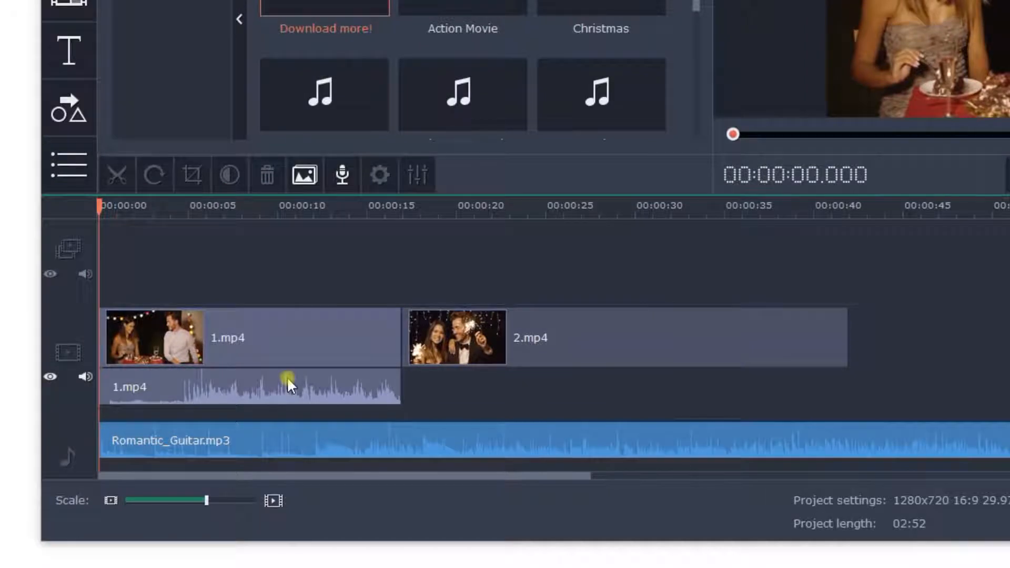
# Step: Open the audio properties of the 1.mp4 clip's sound and lower its volume to 23%
pyautogui.click(288, 379)
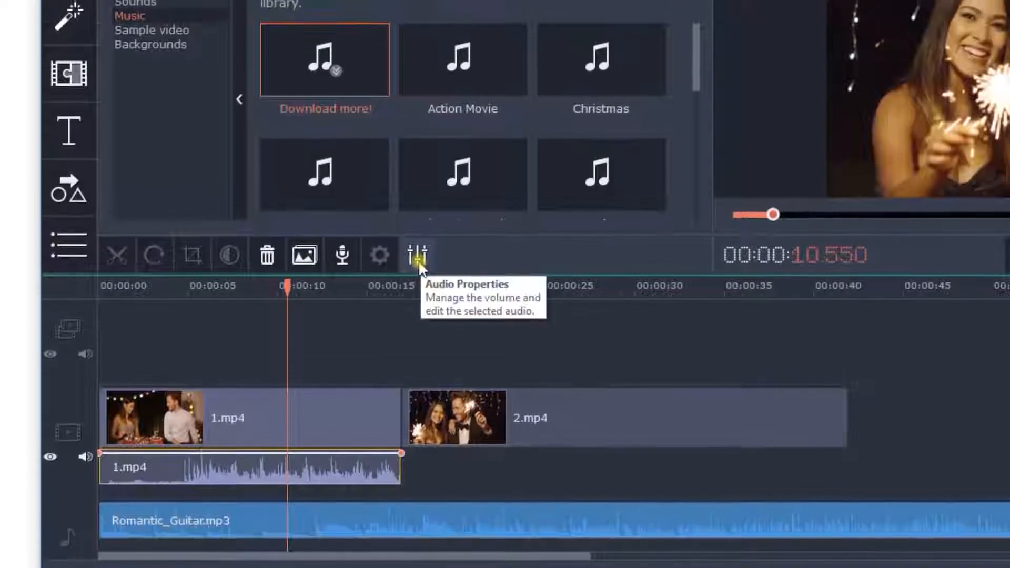
pyautogui.click(419, 213)
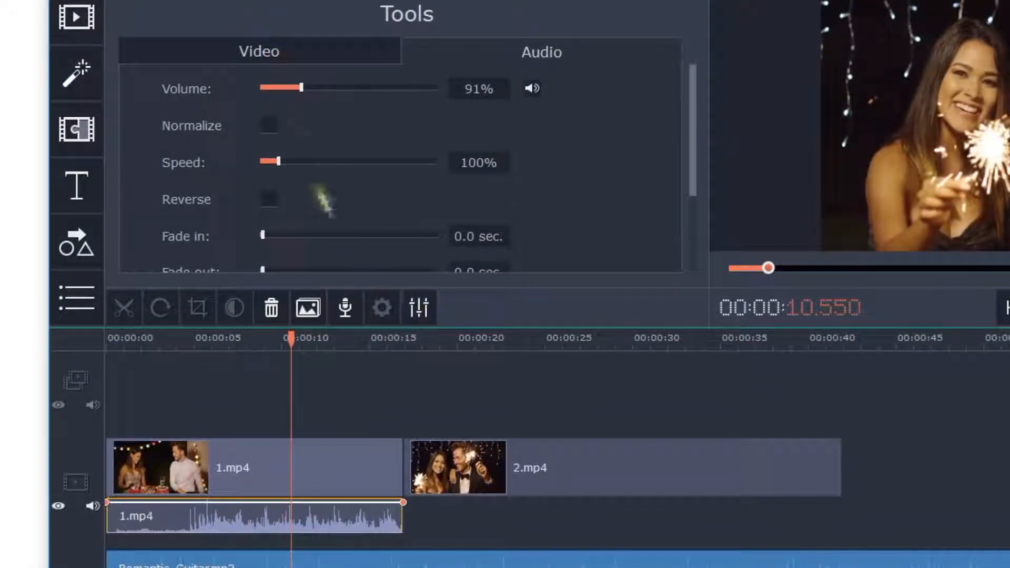
pyautogui.moveTo(302, 88); pyautogui.dragTo(252, 89)
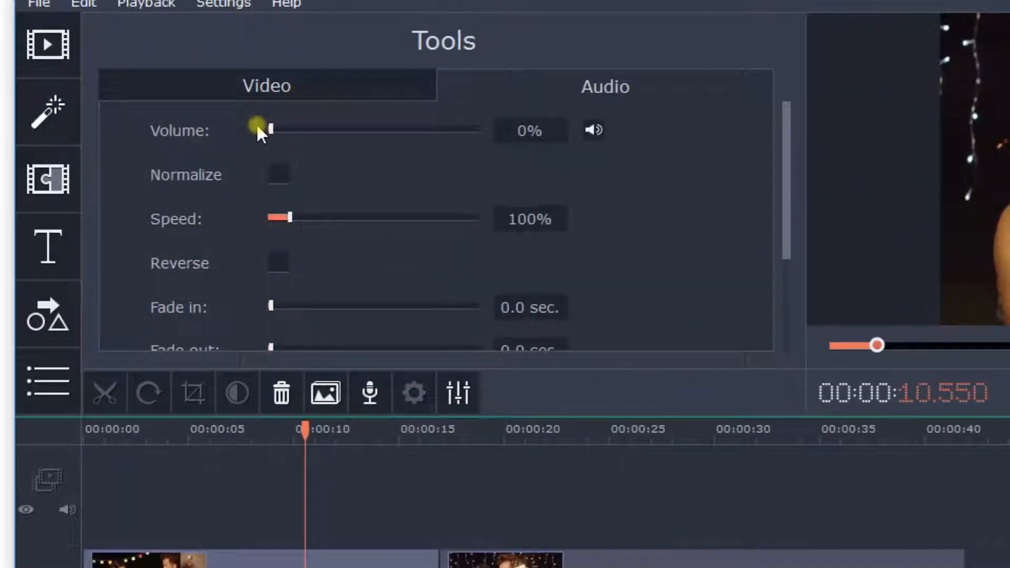
pyautogui.moveTo(258, 127); pyautogui.dragTo(298, 132)
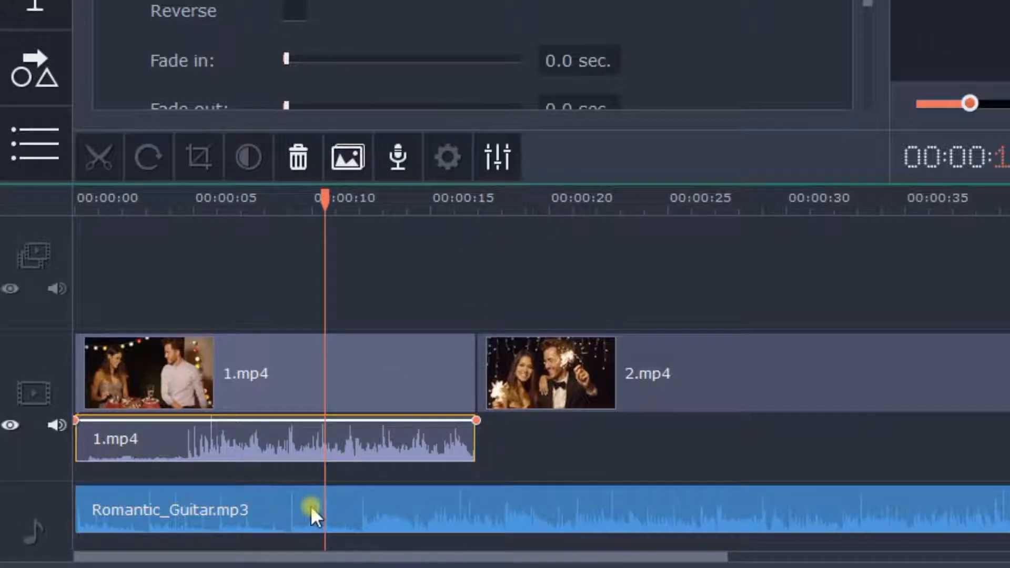
pyautogui.click(311, 506)
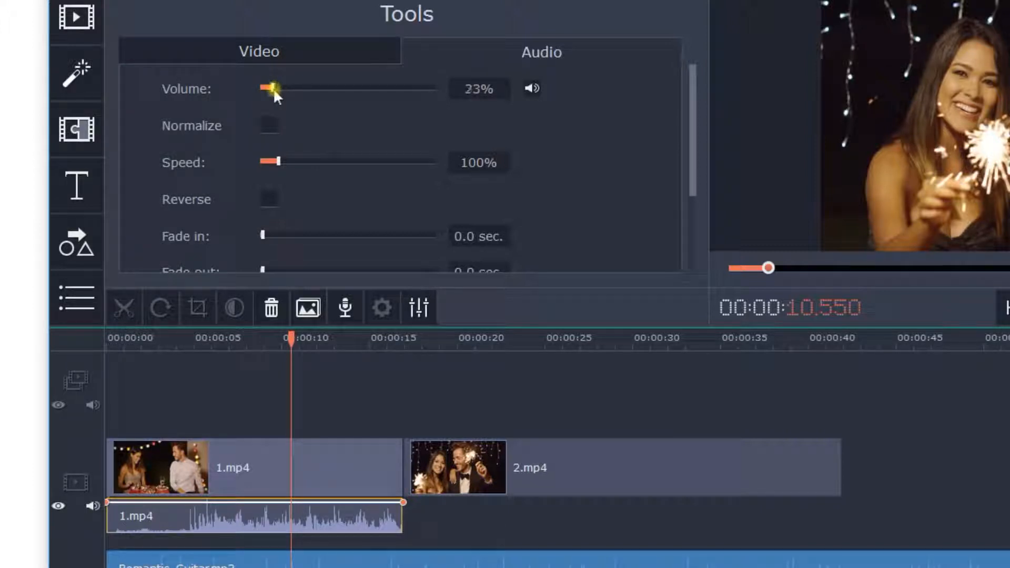
pyautogui.click(477, 88)
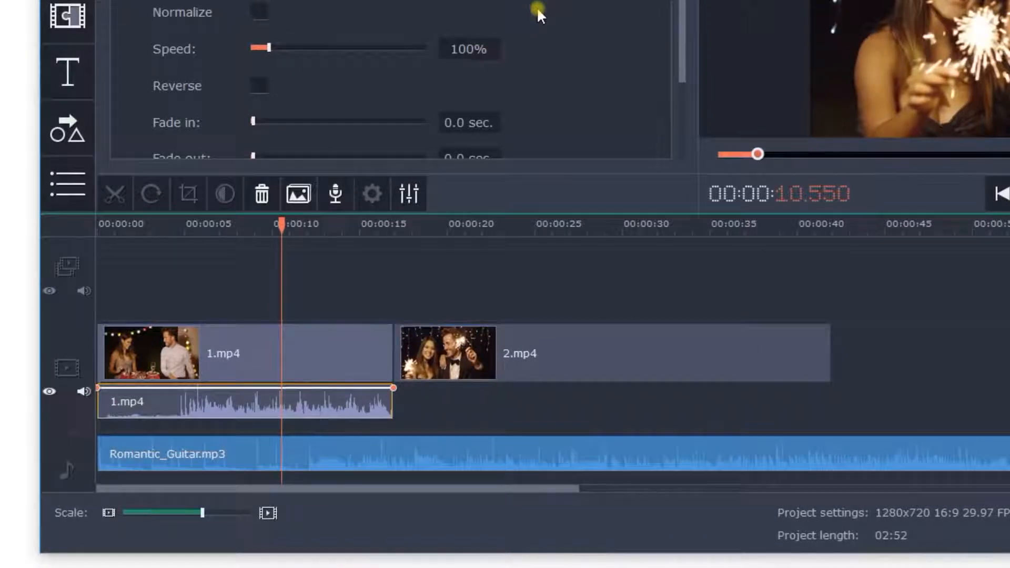
# Step: Give the Romantic_Guitar.mp3 clip a fade-in of 0.5 sec. and a fade-out of 0.5 sec
pyautogui.click(271, 454)
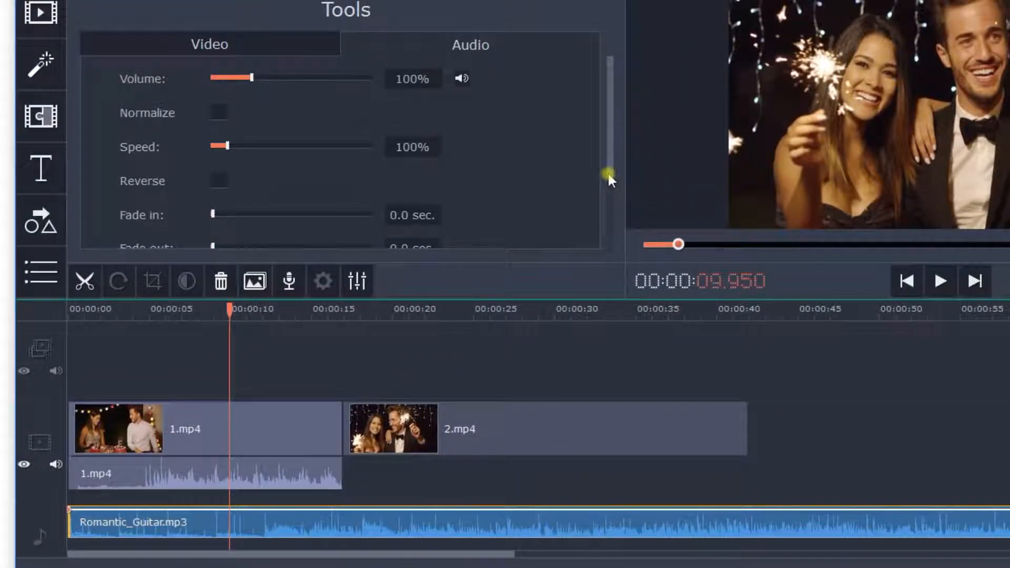
pyautogui.moveTo(609, 178); pyautogui.dragTo(616, 221)
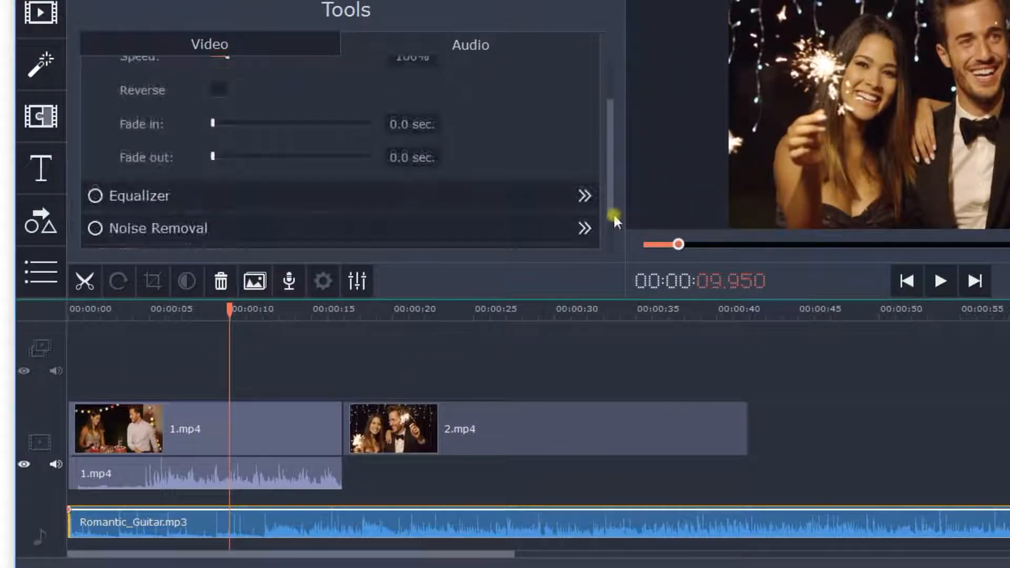
pyautogui.click(409, 123)
pyautogui.press('BackSpace')
pyautogui.write('5')
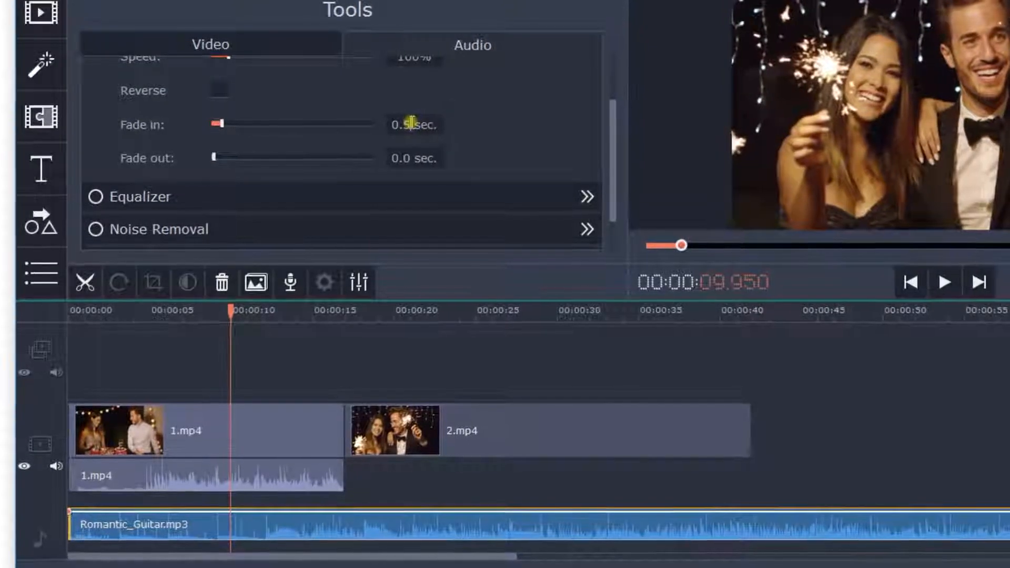
pyautogui.click(439, 167)
pyautogui.press('BackSpace')
pyautogui.write('5')
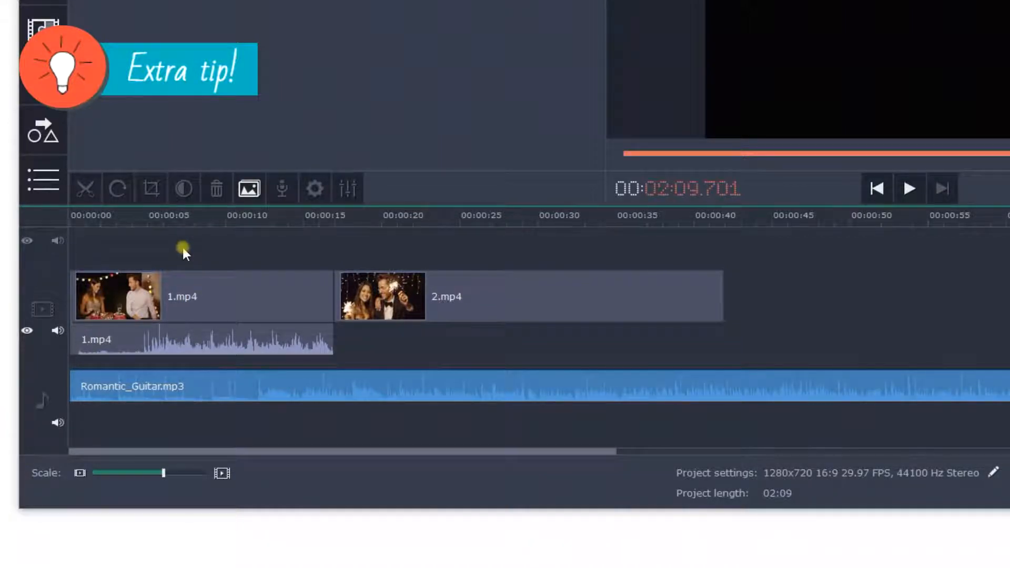
# Step: Add two volume points on the Romantic_Guitar.mp3 clip's volume line, at about 4.5 and 7 seconds
pyautogui.doubleClick(146, 386)
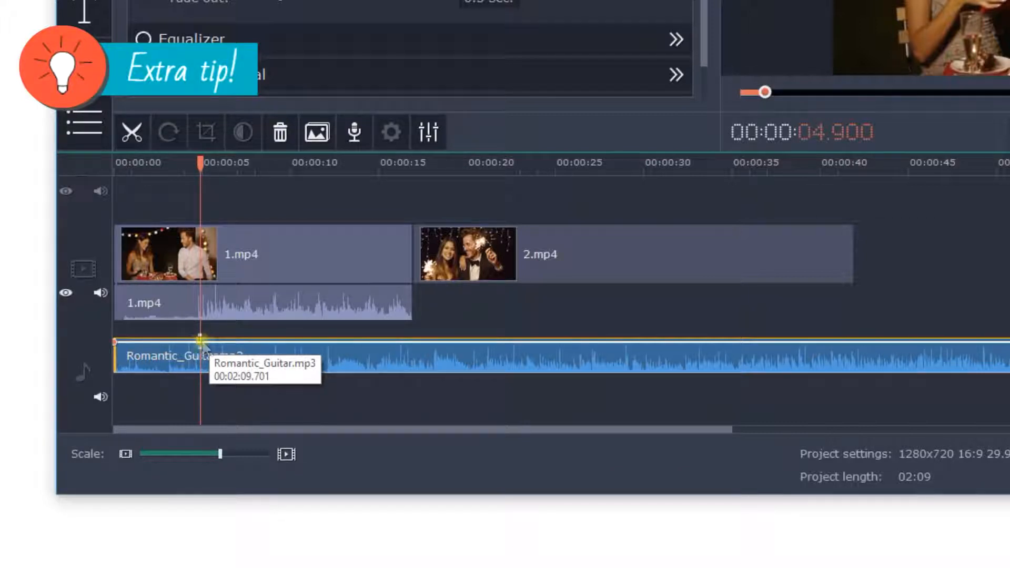
pyautogui.rightClick(194, 340)
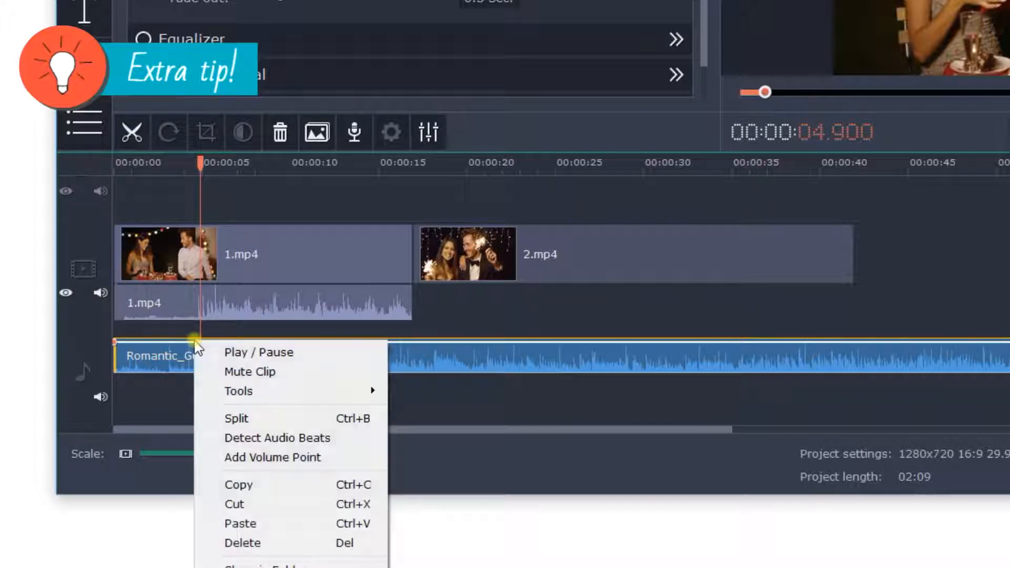
pyautogui.click(260, 457)
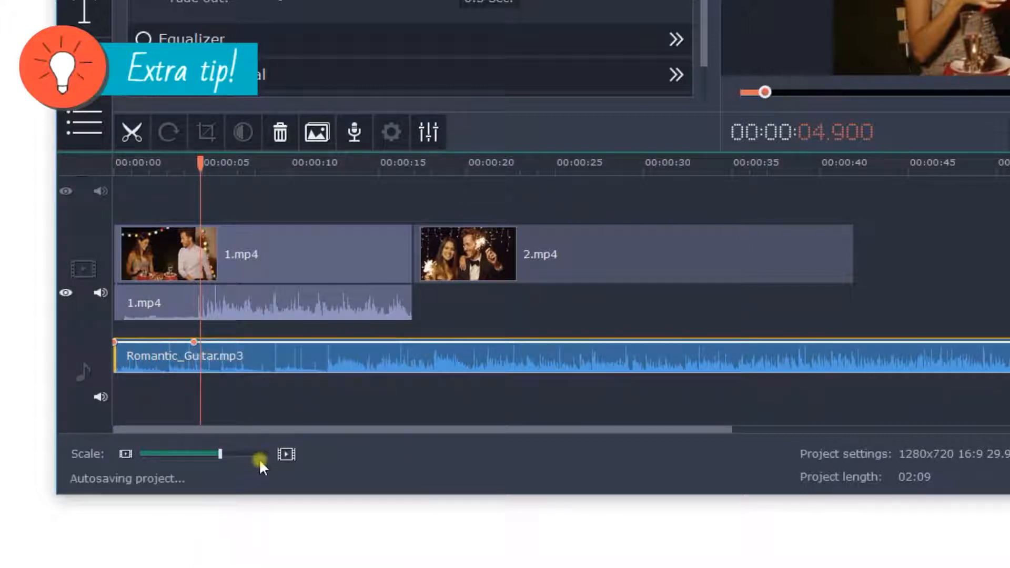
pyautogui.rightClick(240, 342)
pyautogui.click(275, 352)
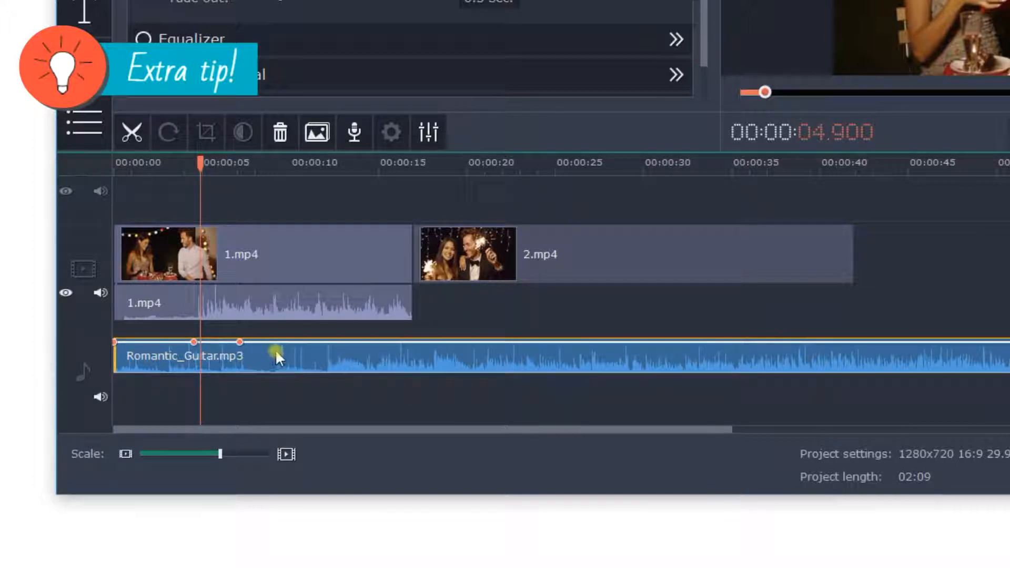
# Step: Add two more volume points on the Romantic_Guitar.mp3 clip's volume line, at about 9 and 12 seconds
pyautogui.rightClick(277, 342)
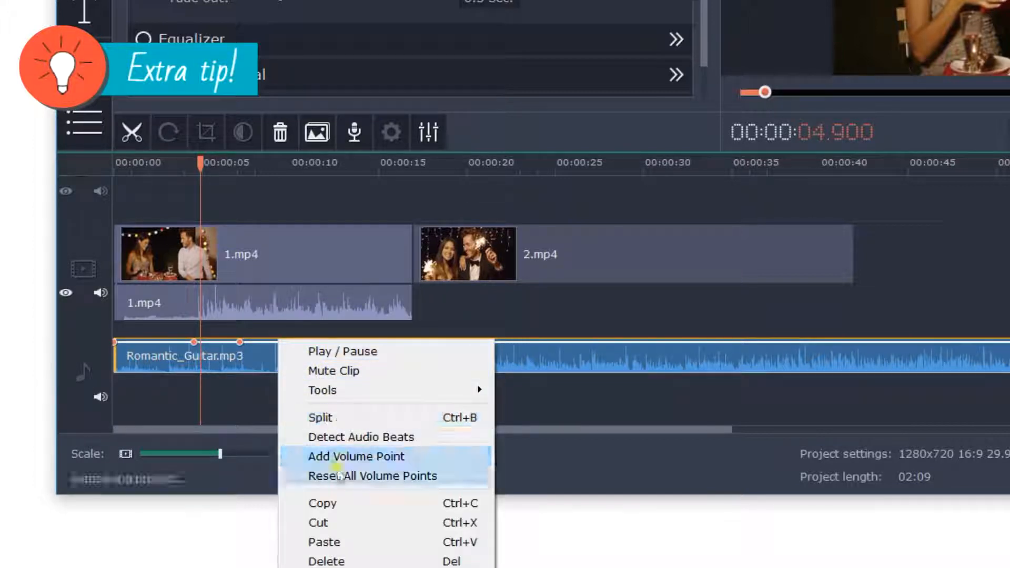
pyautogui.click(317, 457)
pyautogui.rightClick(321, 342)
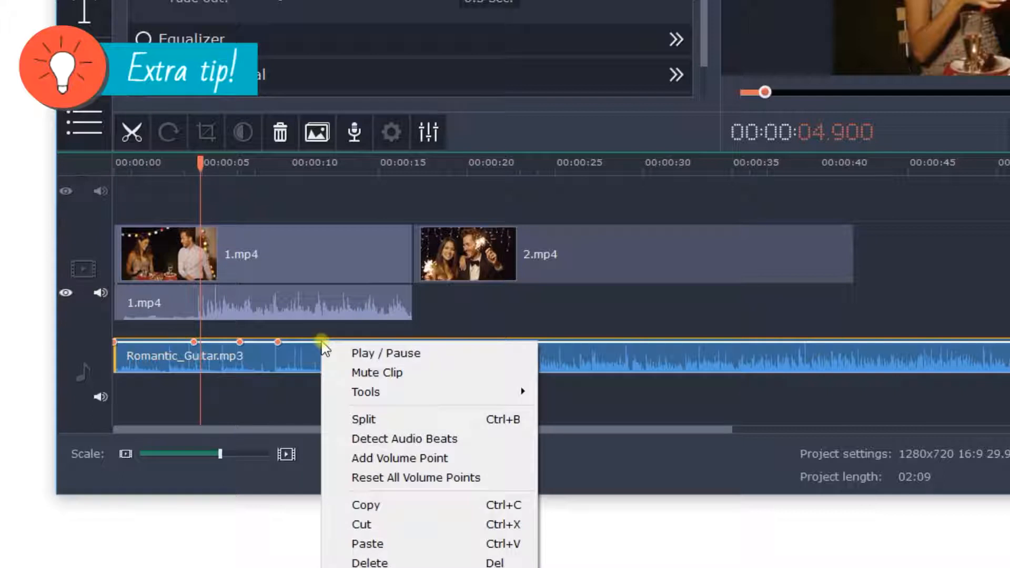
pyautogui.click(356, 457)
# Step: Lower the two middle volume points of the Romantic_Guitar.mp3 clip, bringing the right-hand one to 26% at about 9.5 seconds
pyautogui.moveTo(240, 342); pyautogui.dragTo(299, 364)
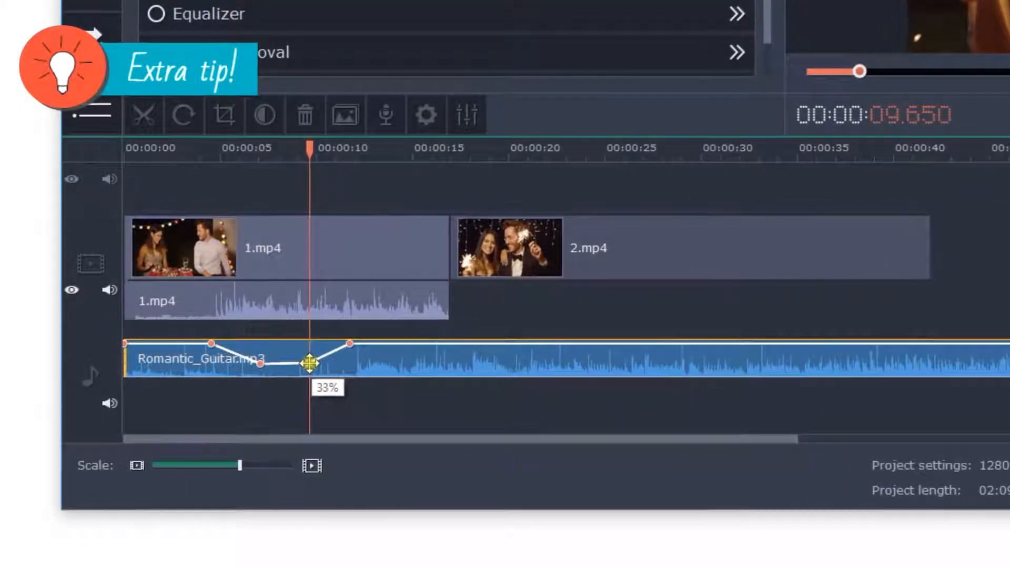
pyautogui.moveTo(309, 362); pyautogui.dragTo(307, 364)
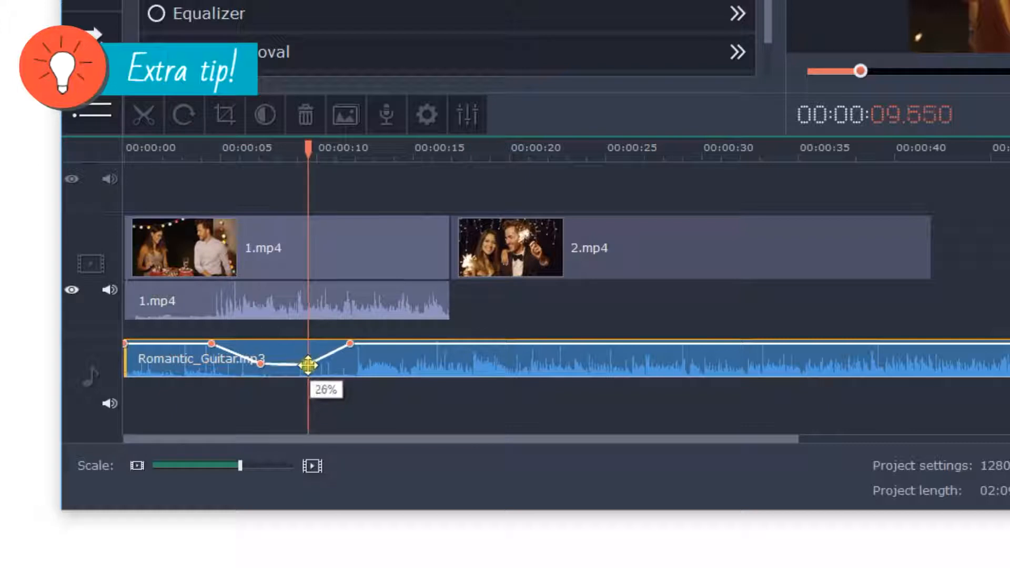
pyautogui.click(416, 363)
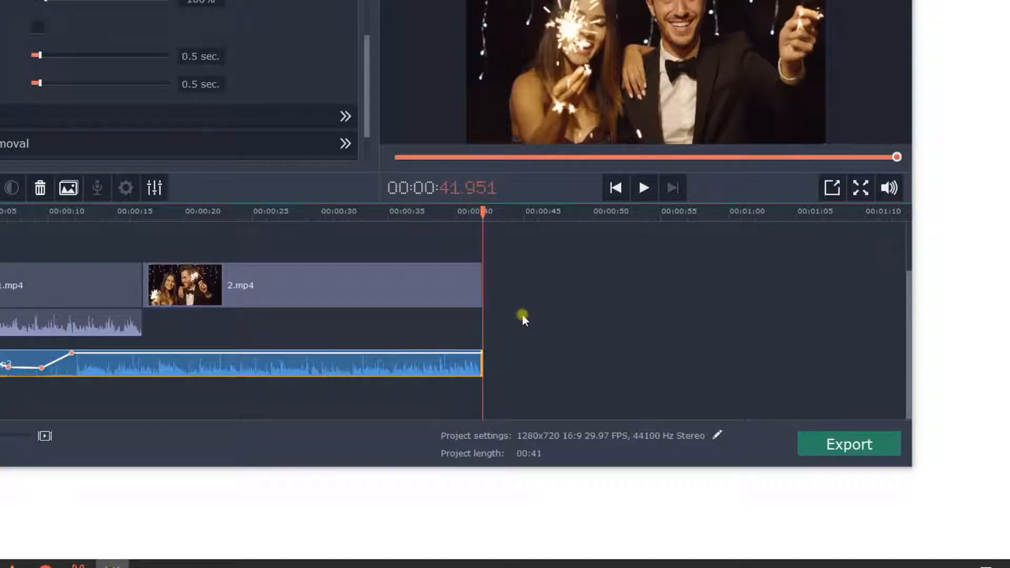
# Step: Export the project as New Project in MP4 with H.264 codec at Highest quality to the Video folder, and open the output folder
pyautogui.click(836, 441)
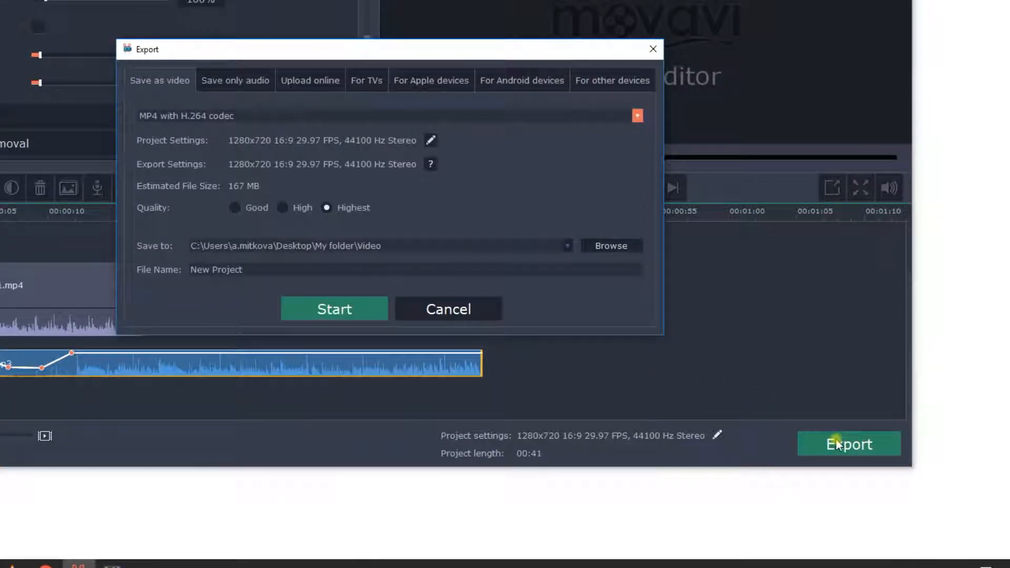
pyautogui.click(638, 116)
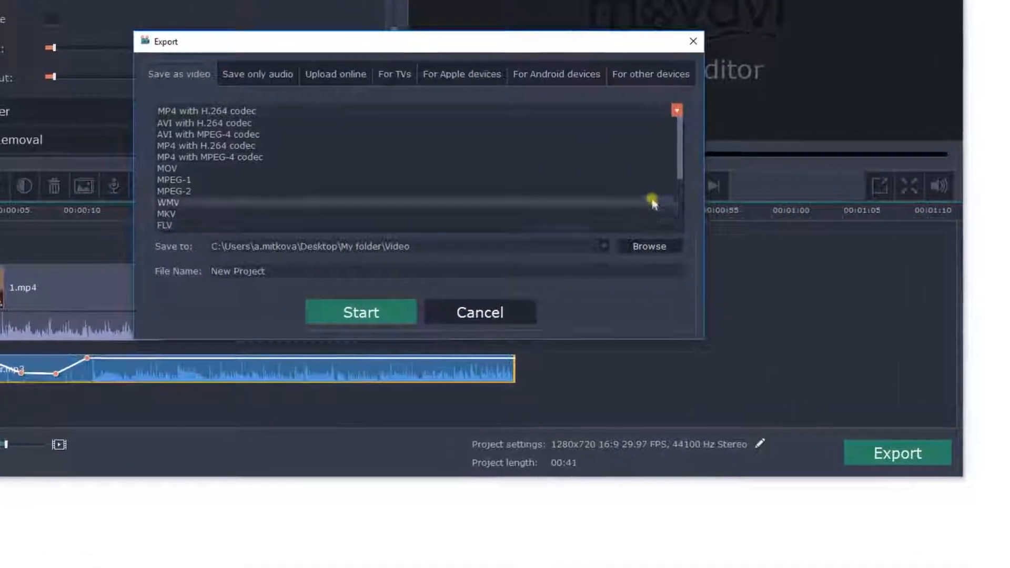
pyautogui.click(680, 140)
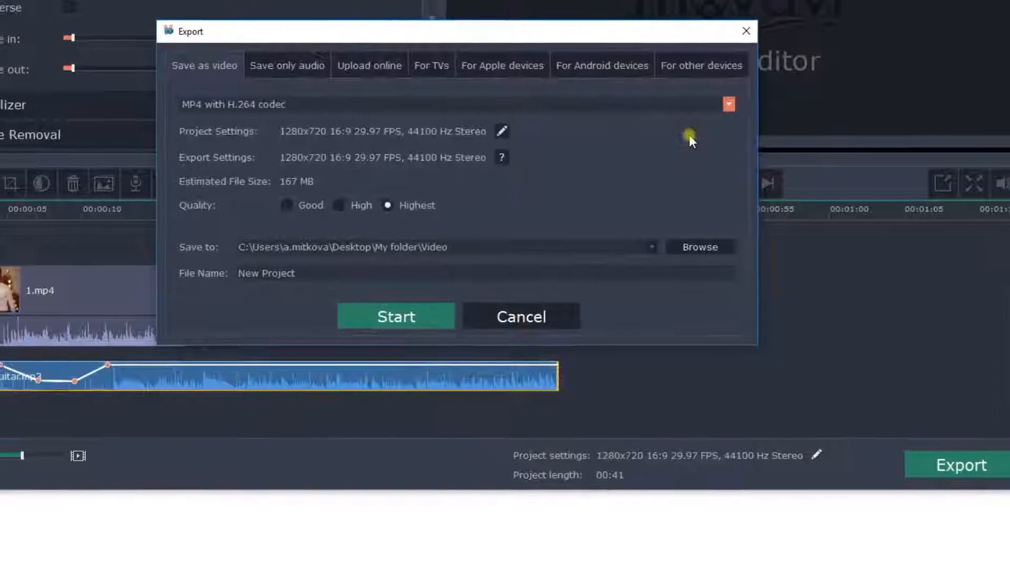
pyautogui.click(440, 314)
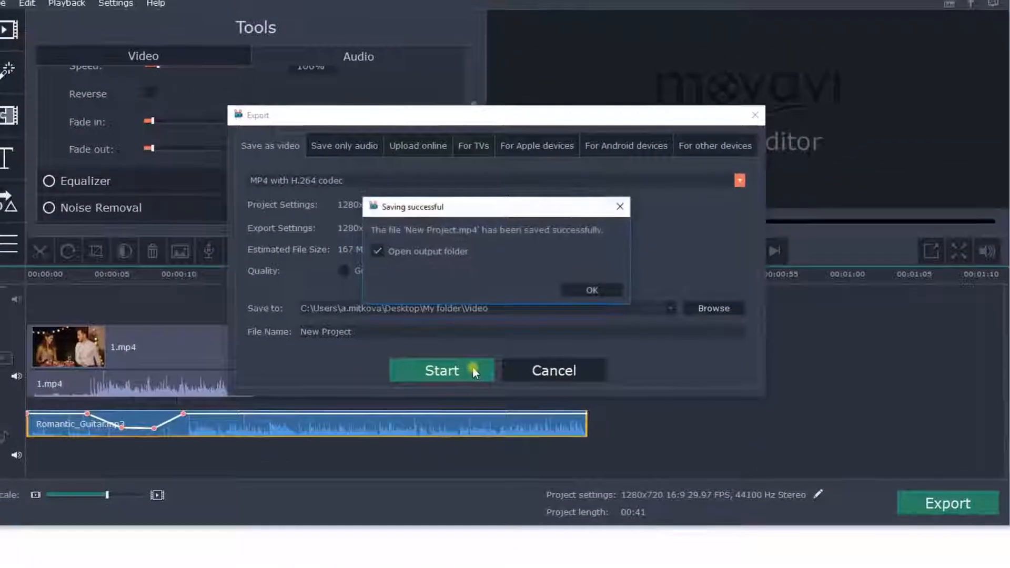
pyautogui.click(584, 291)
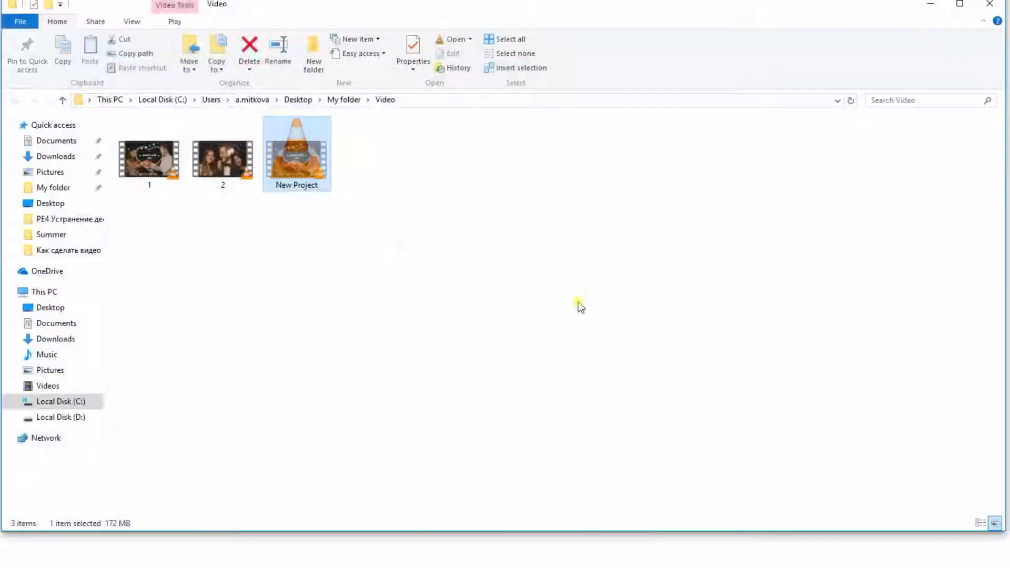